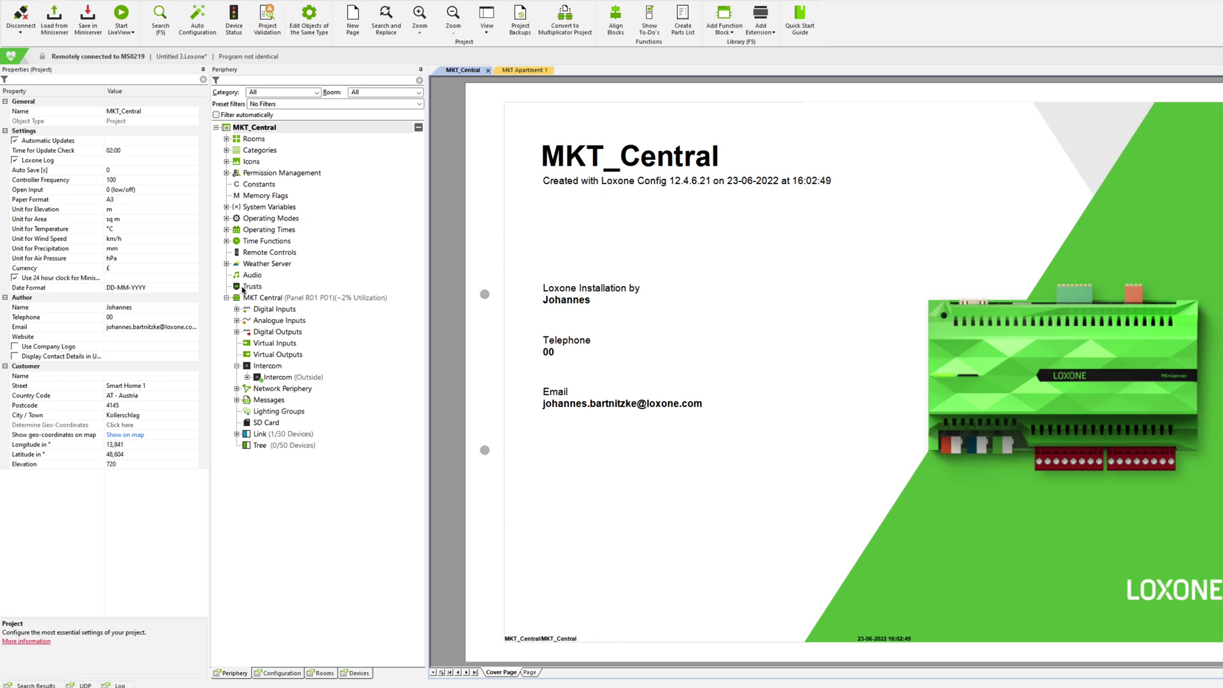
Create a trust in MKT_Central and add member 504F94A05DCD beside the MKT Central manager.
left_click(250, 286)
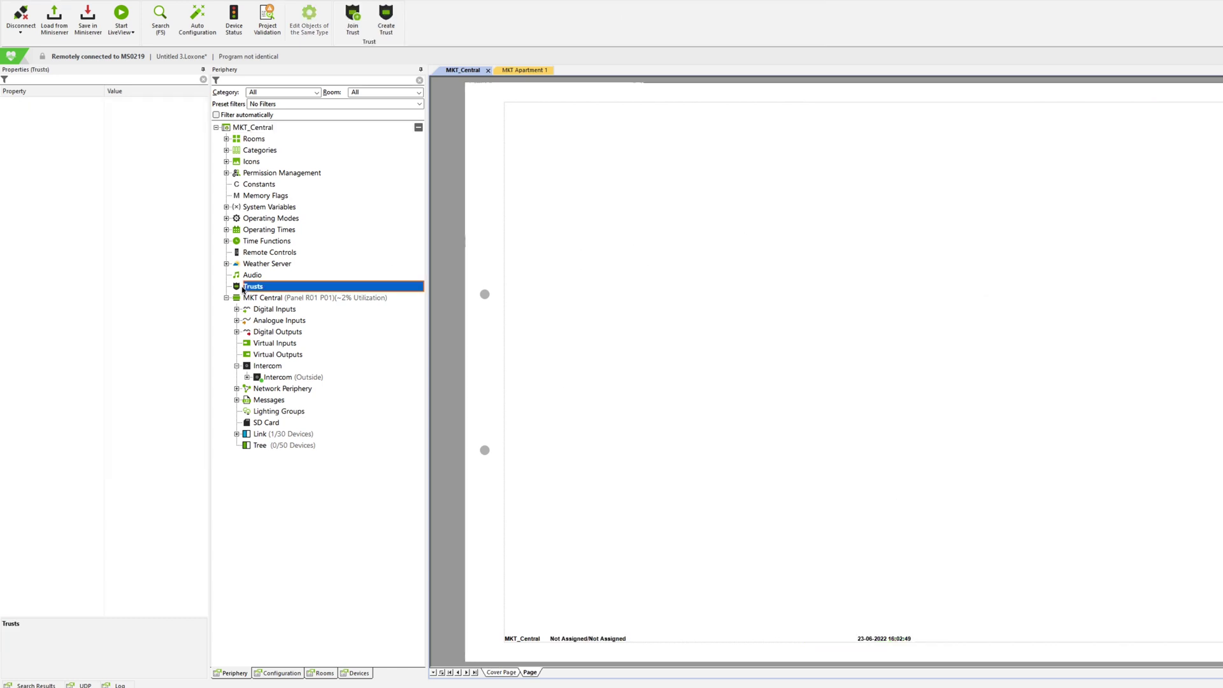
left_click(386, 25)
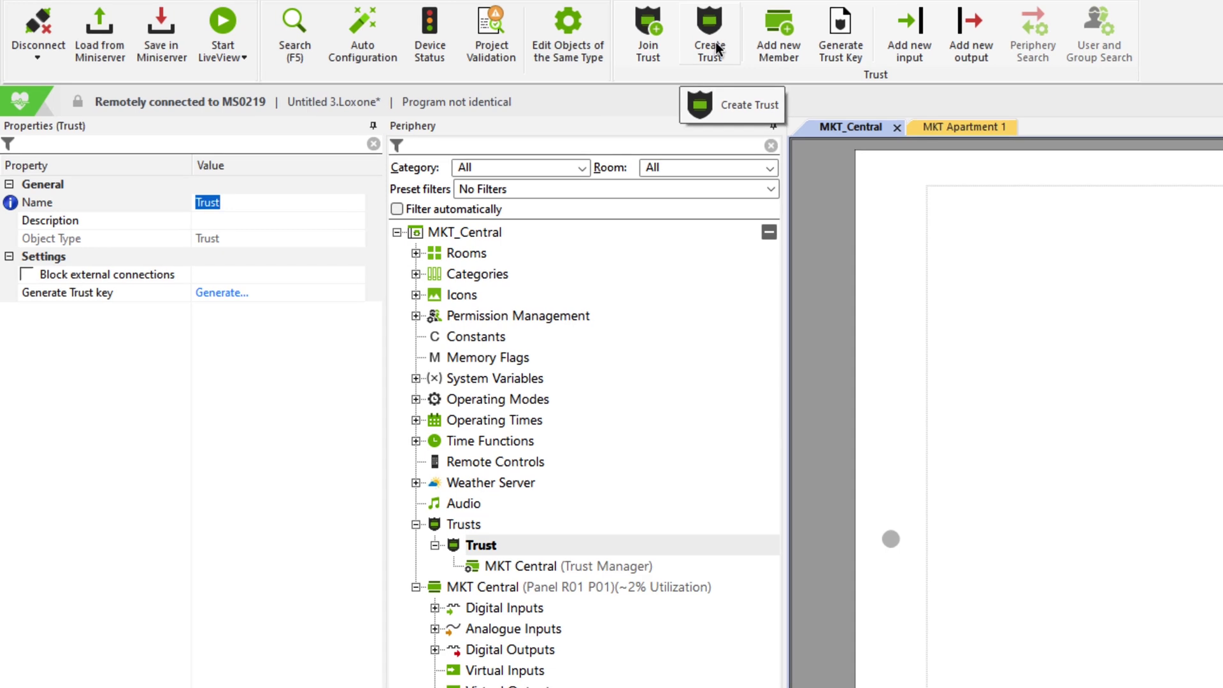
left_click(789, 50)
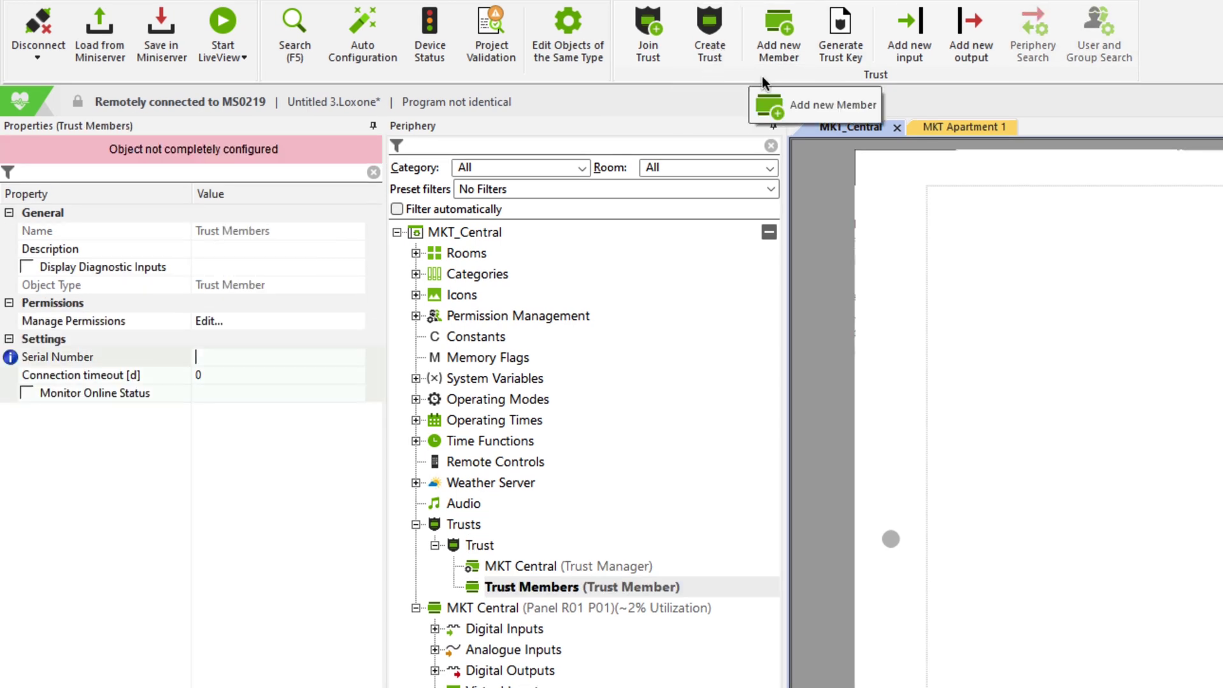
type("504F94A05DCD")
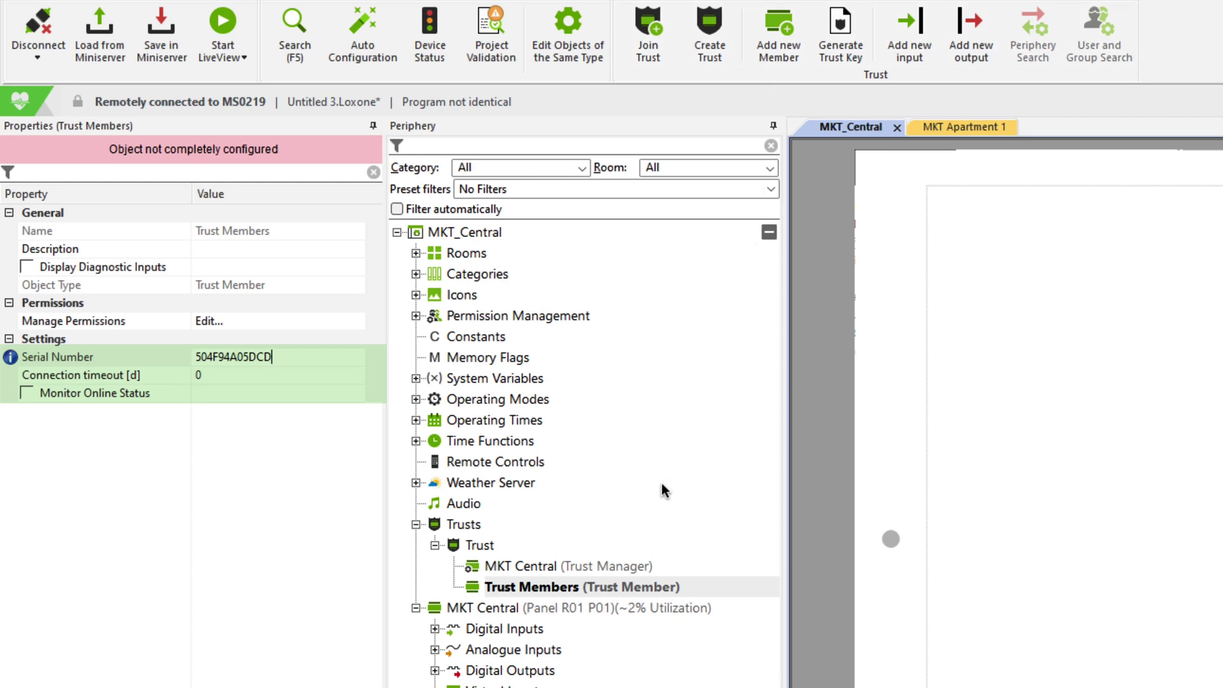
left_click(588, 571)
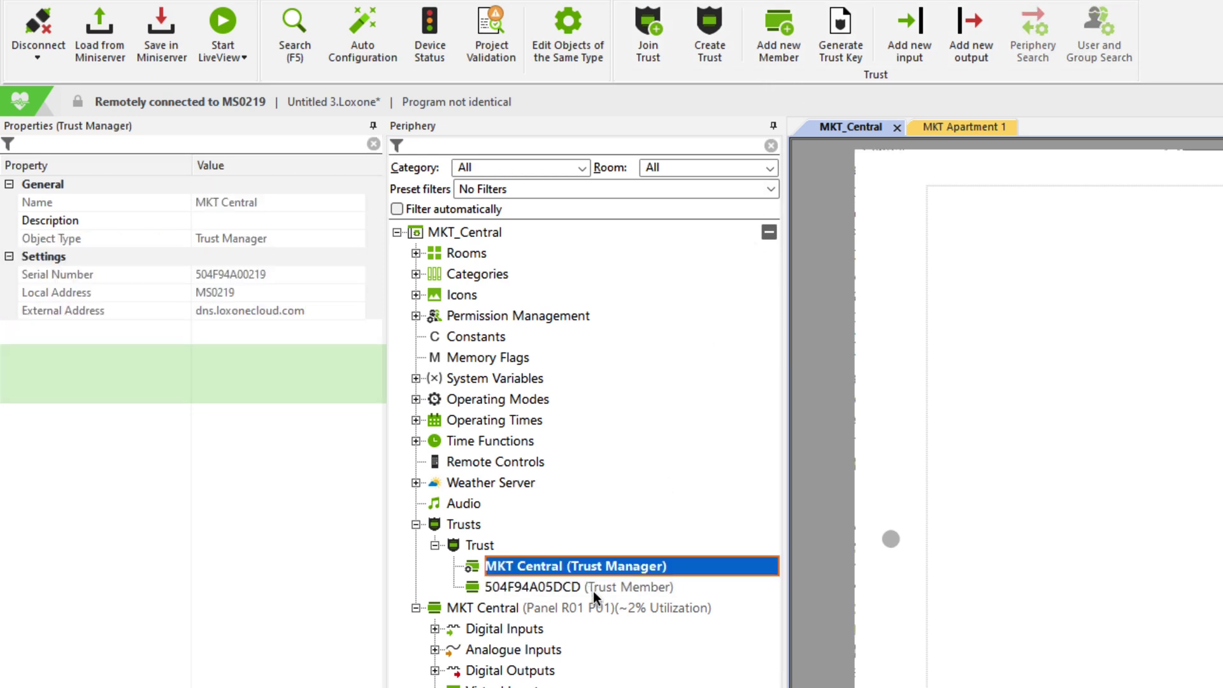
left_click(594, 592)
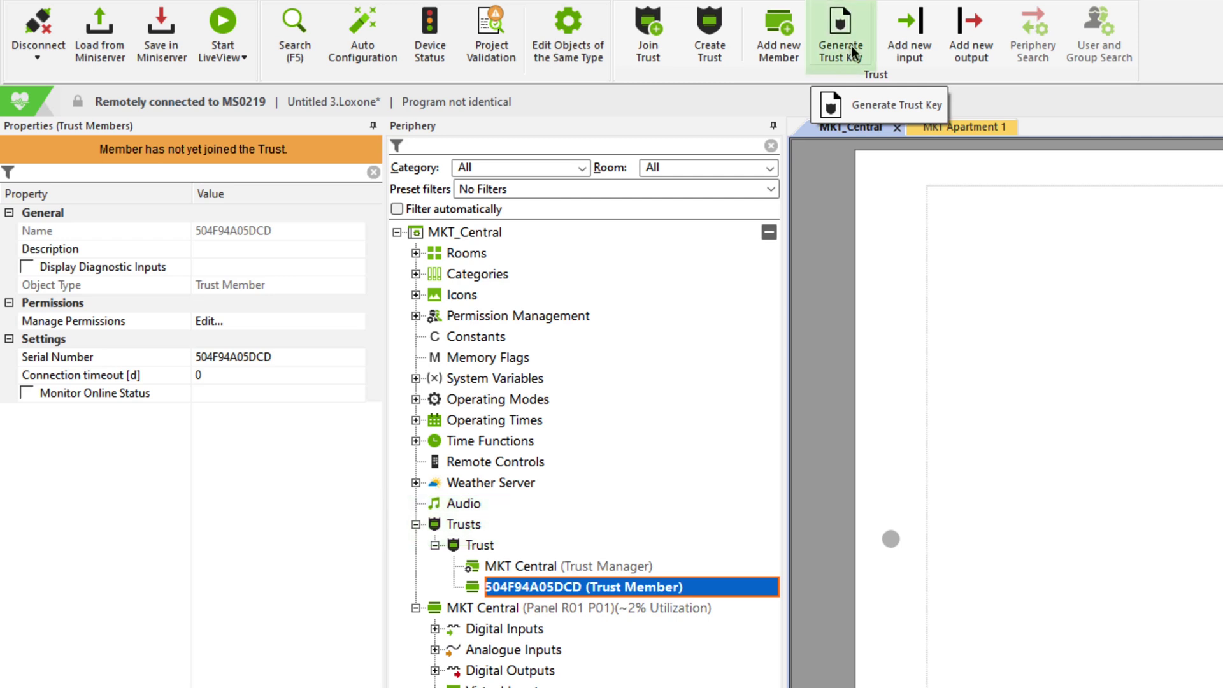
Generate MKT_Central's trust key and save it as a key file.
left_click(854, 52)
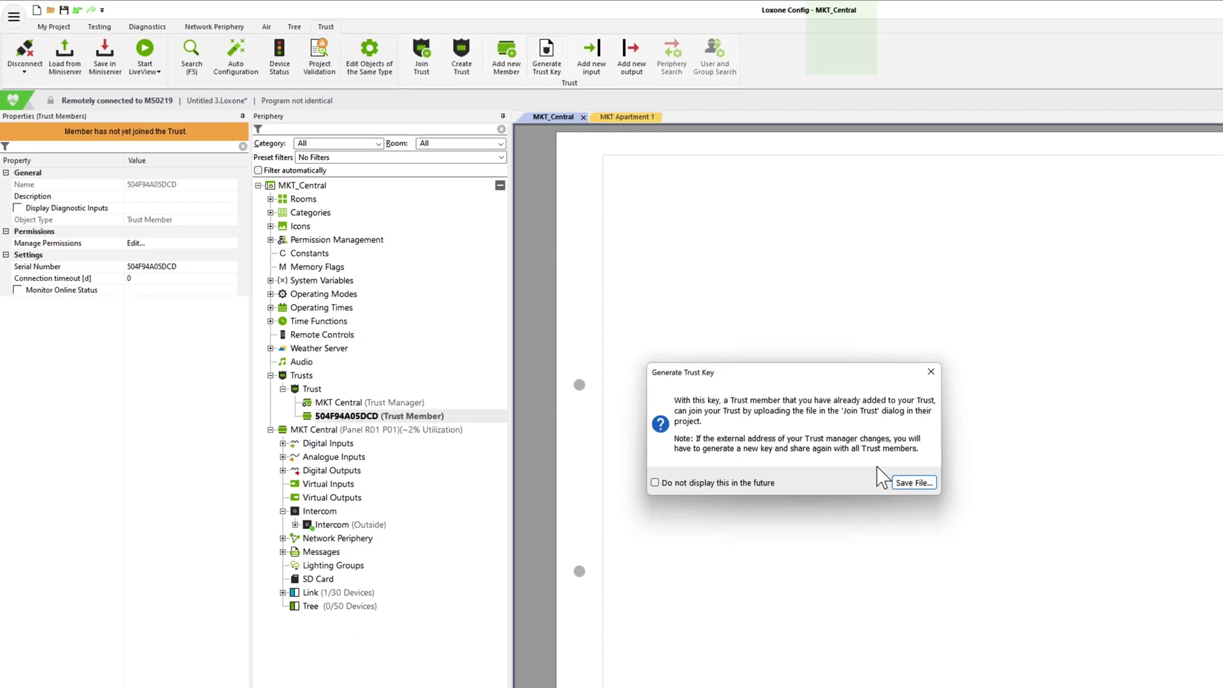
left_click(910, 483)
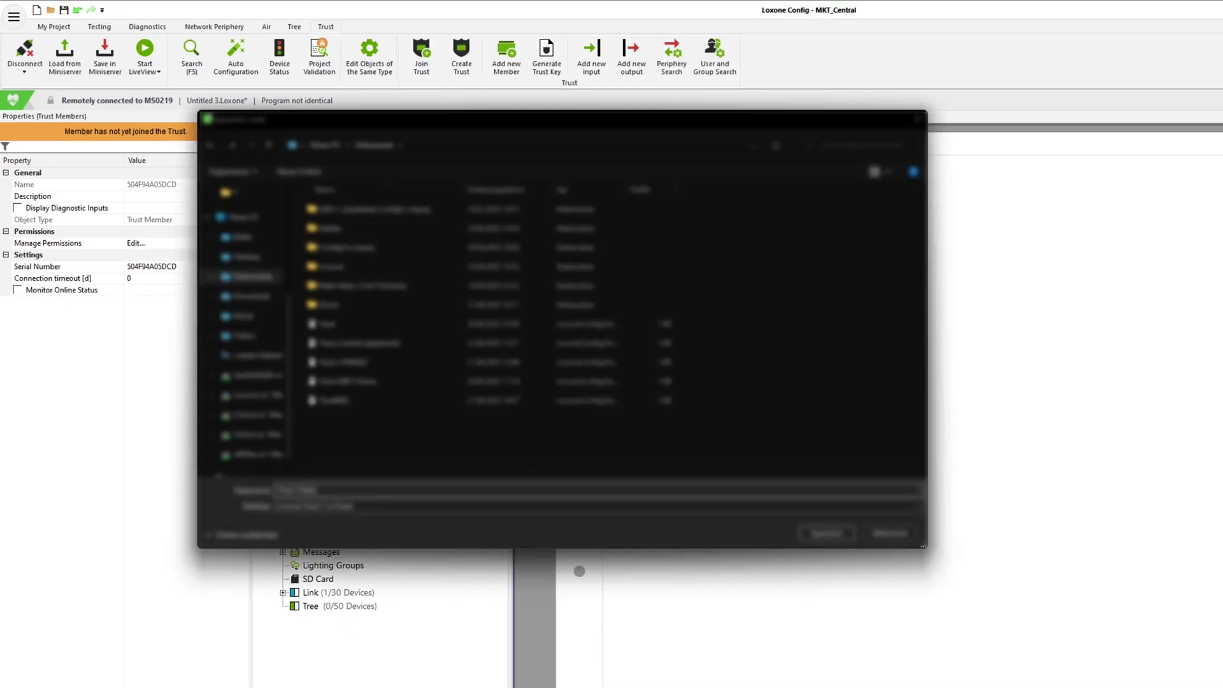
left_click(821, 539)
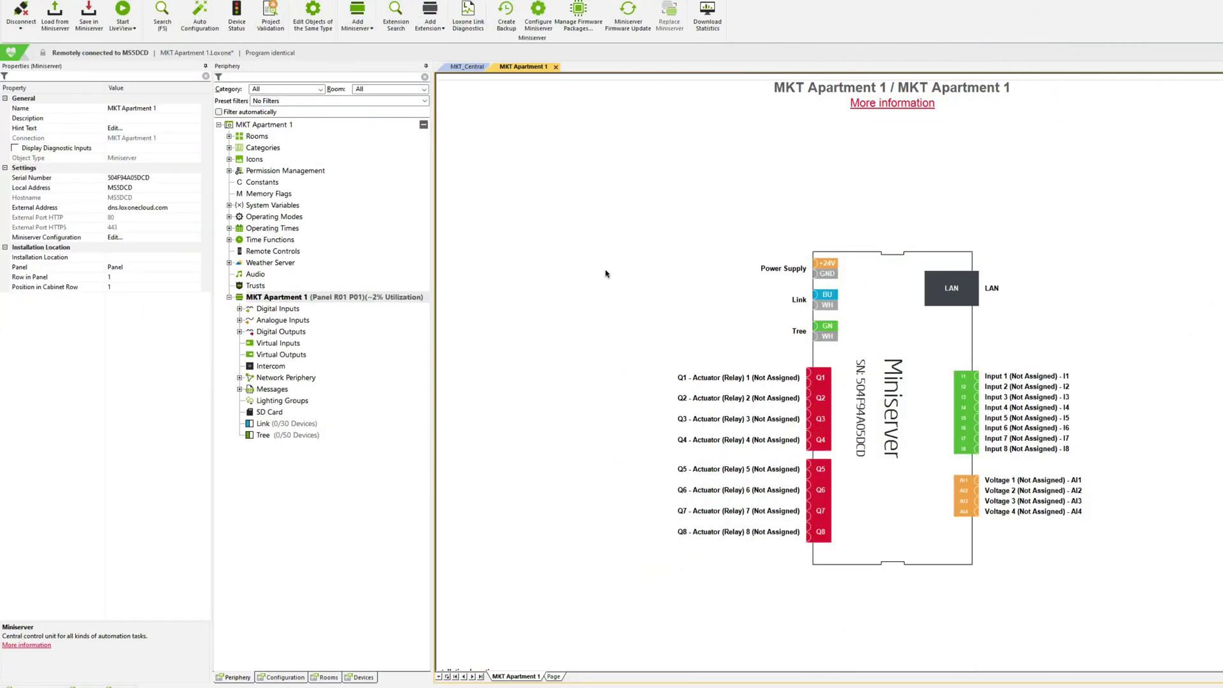
Join MKT Apartment 1 to the trust with the Trust Video key file, then save to Miniserver.
left_click(261, 288)
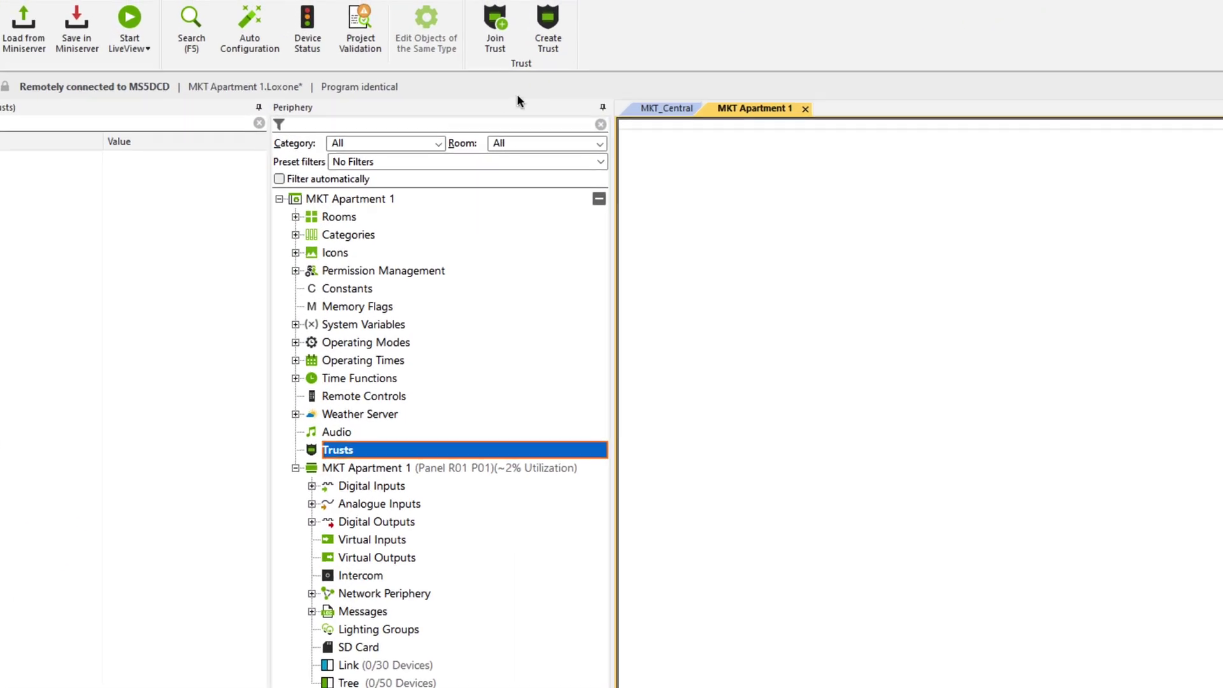
left_click(359, 24)
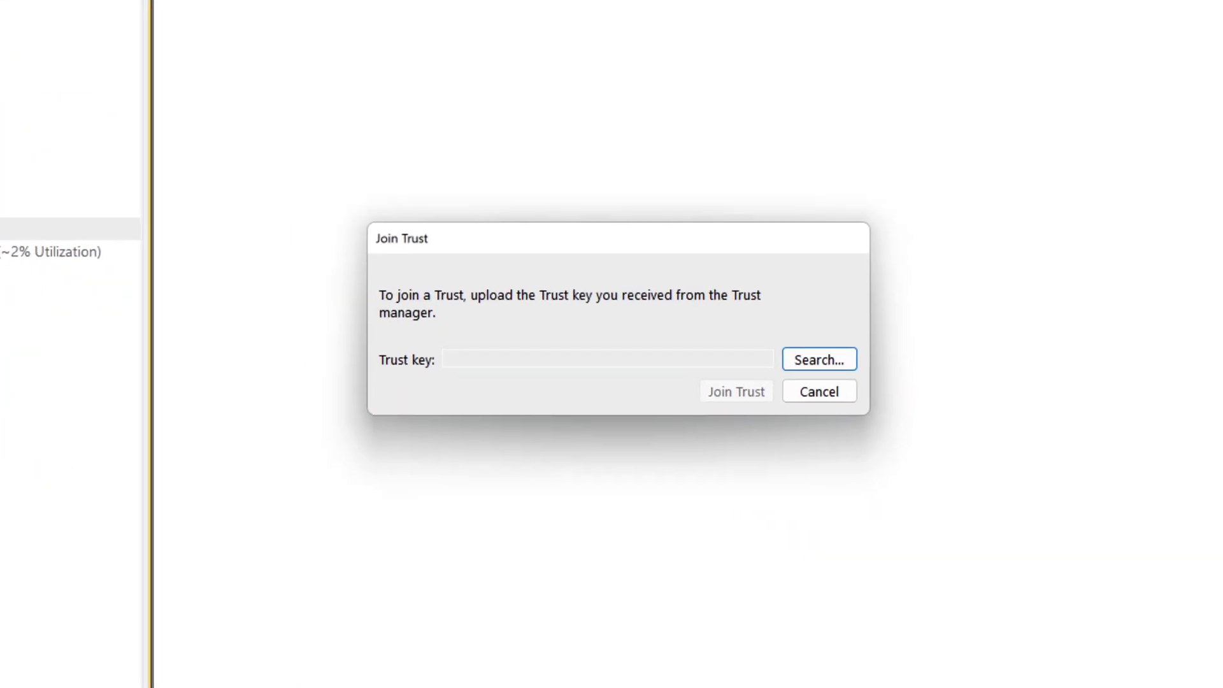
left_click(803, 360)
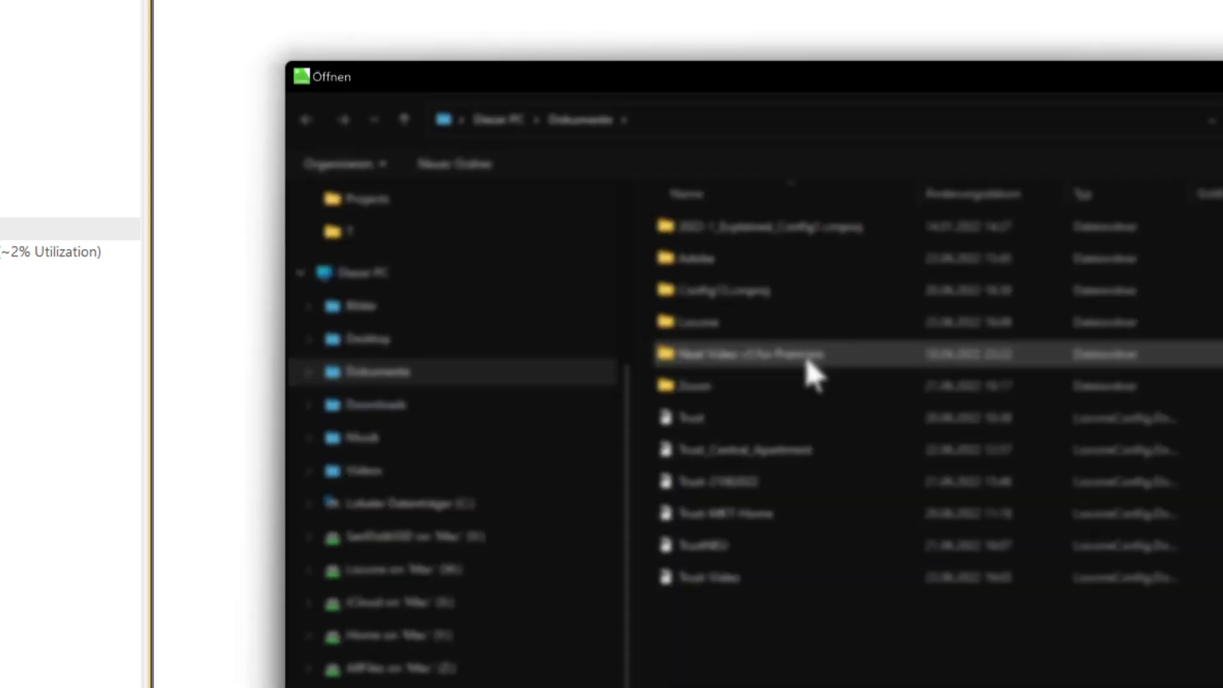
left_click(769, 578)
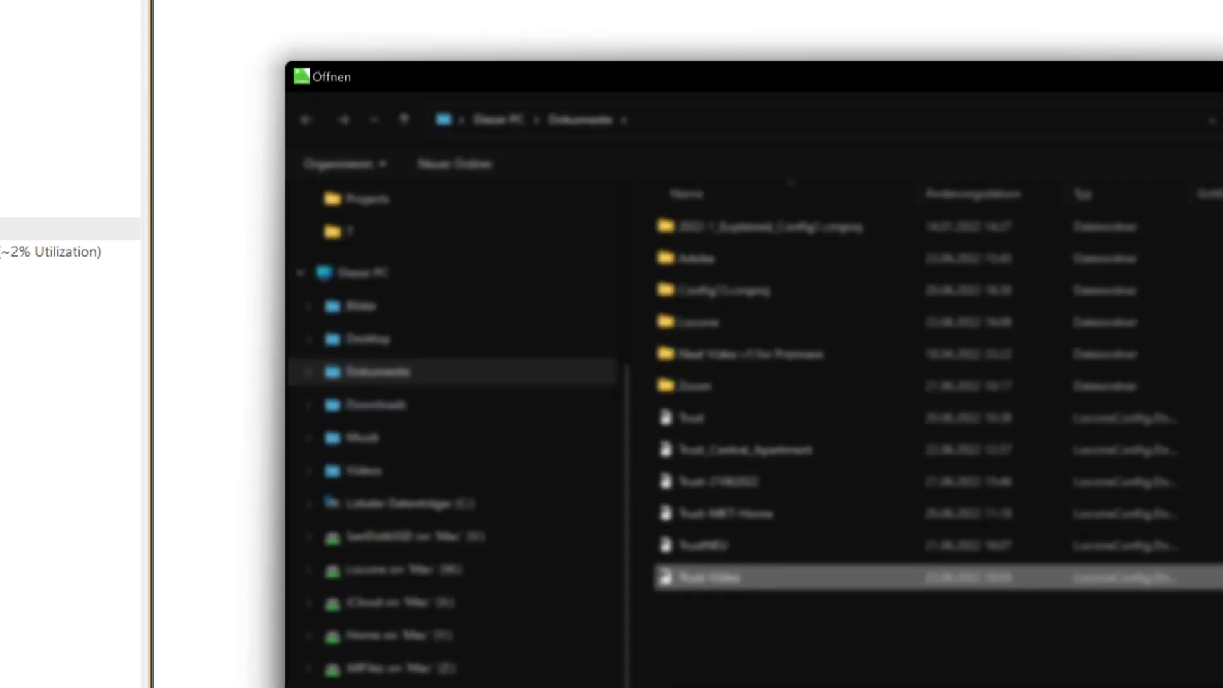
key("Return")
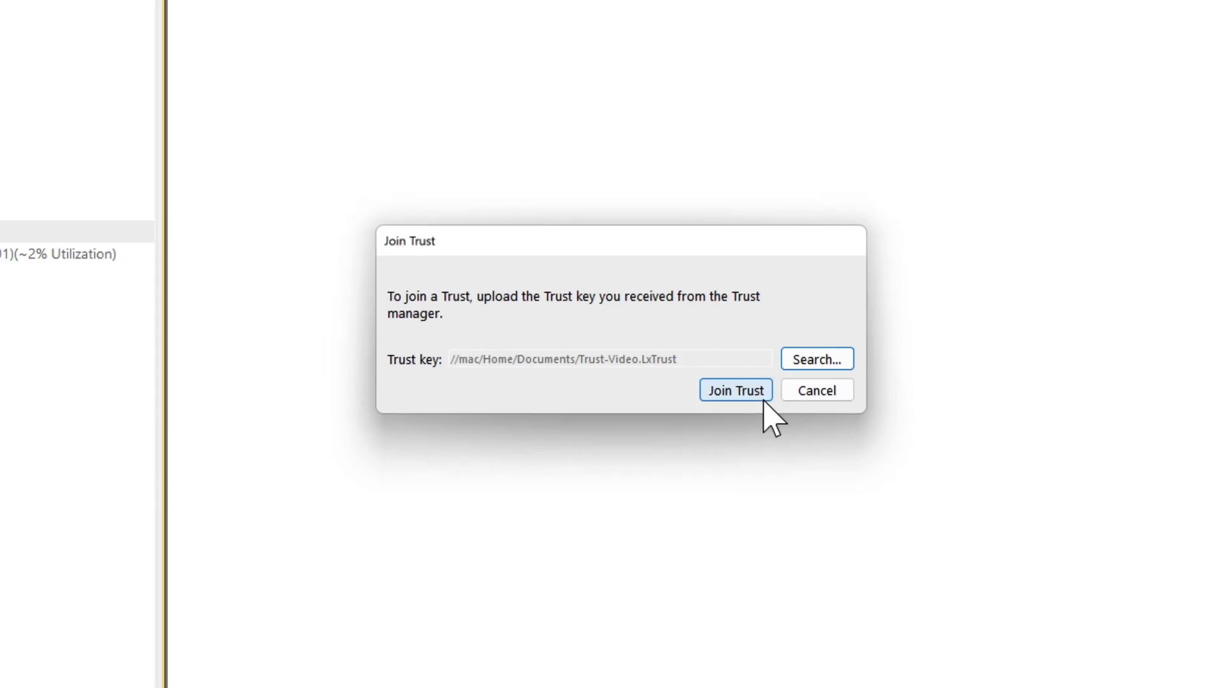
left_click(748, 375)
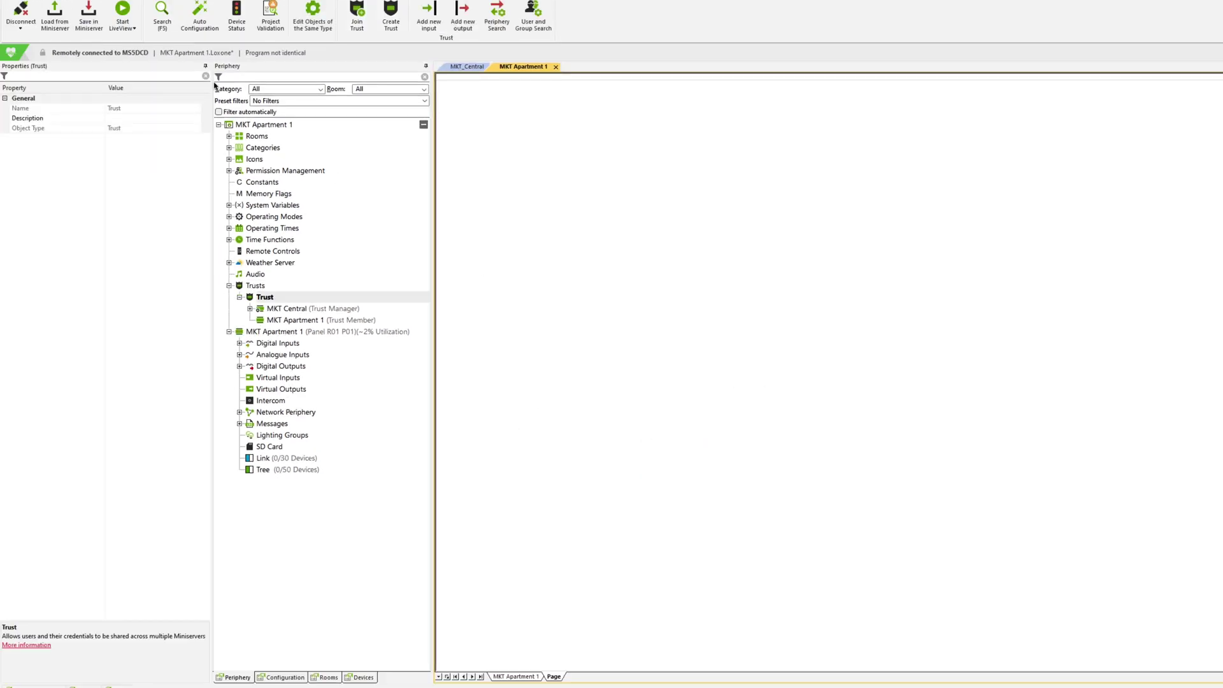
left_click(92, 12)
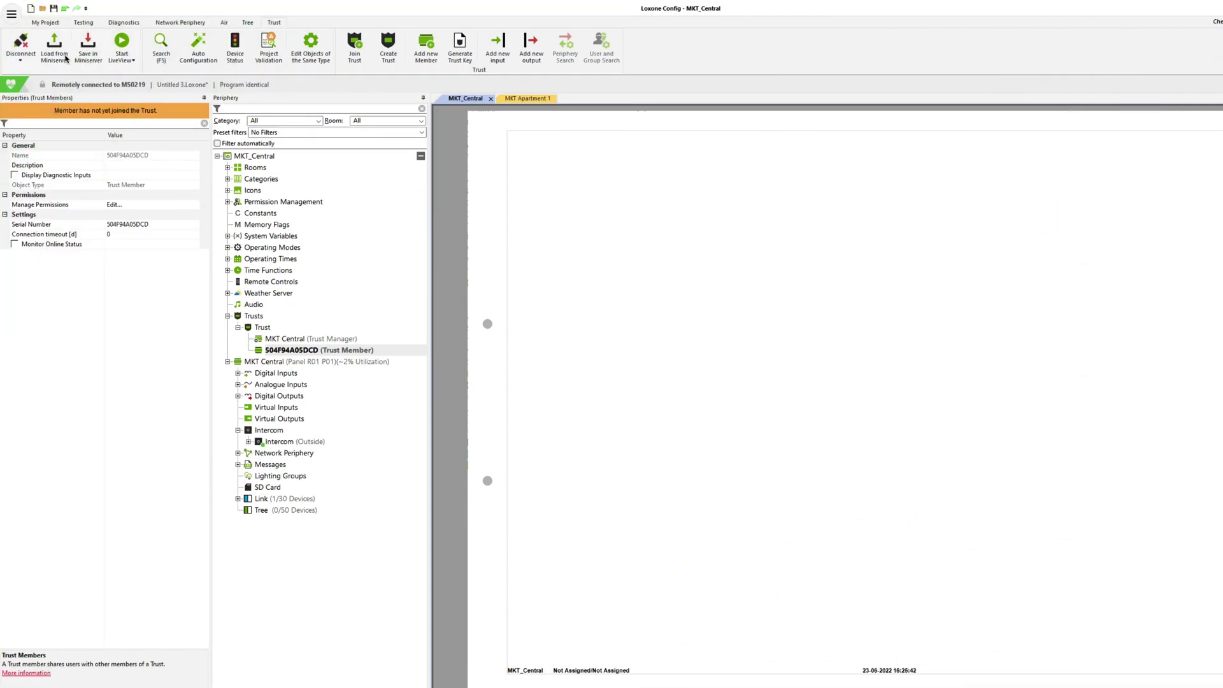
Load MKT_Central from its Miniserver and expand Trusts > Trust and the Intercom node.
left_click(61, 55)
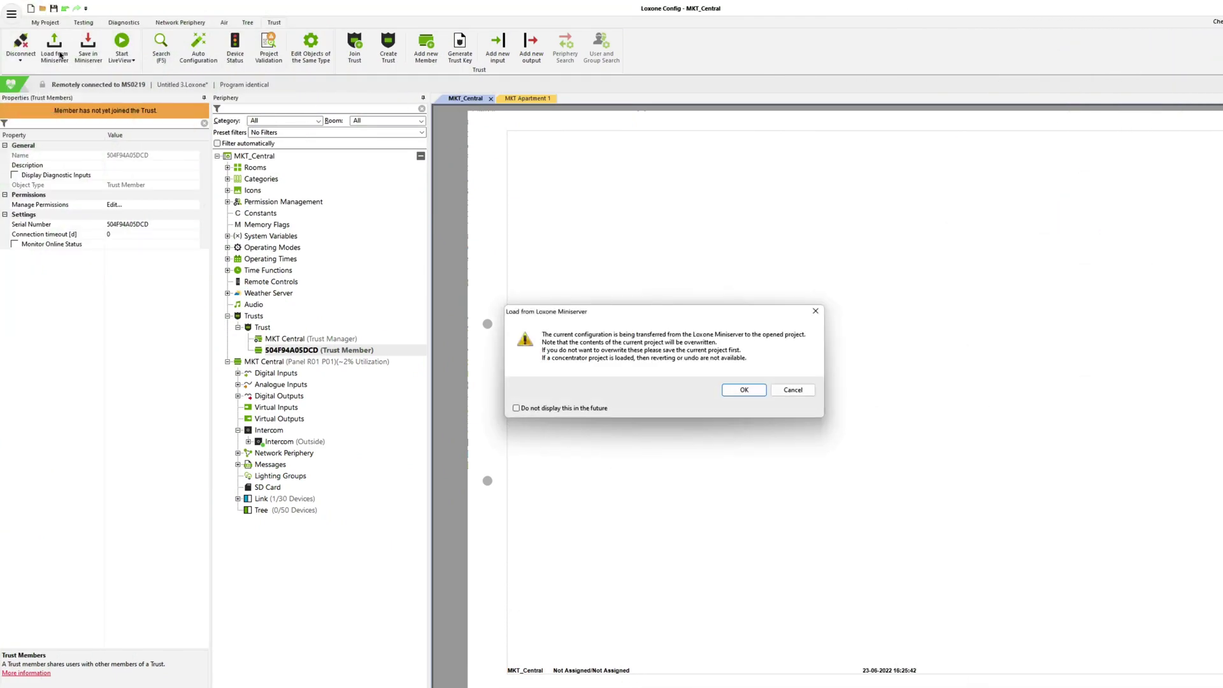
key("Return")
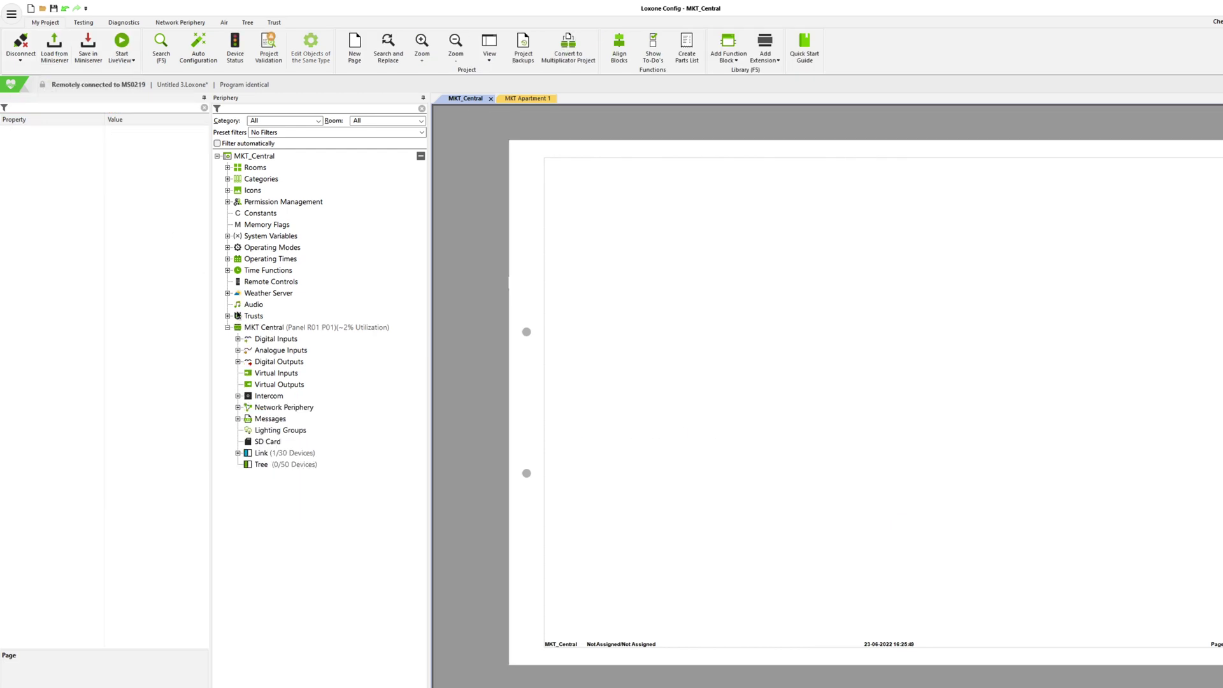
left_click(228, 316)
left_click(238, 328)
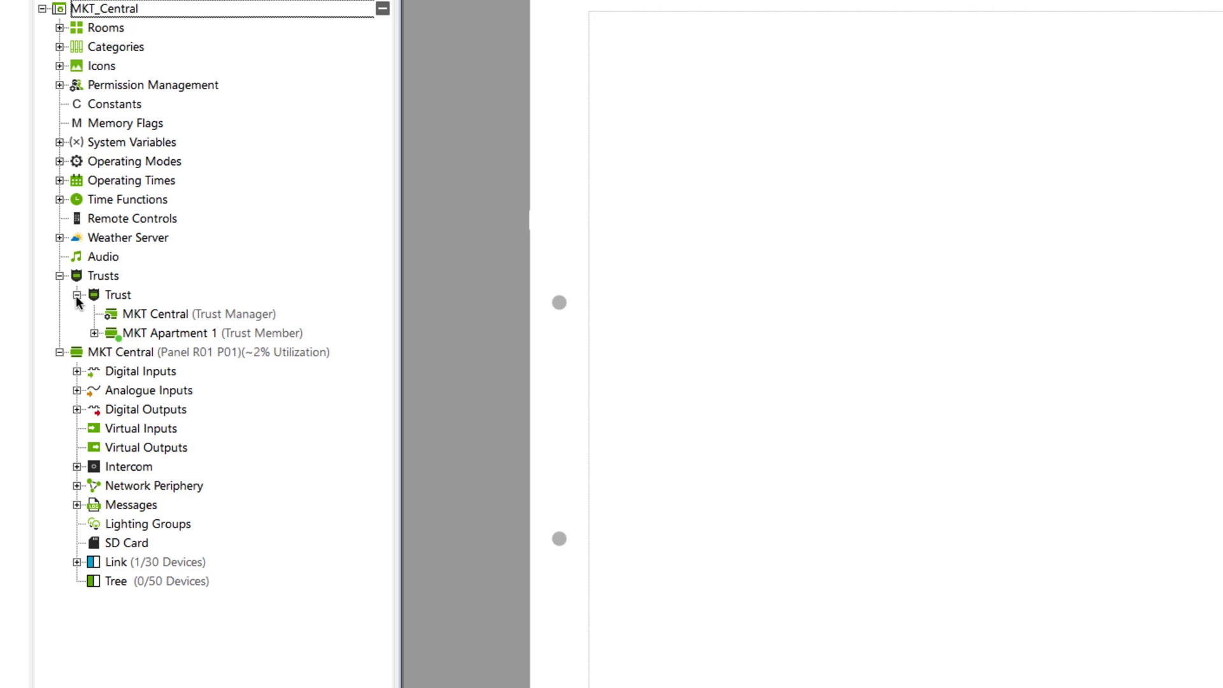
left_click(77, 466)
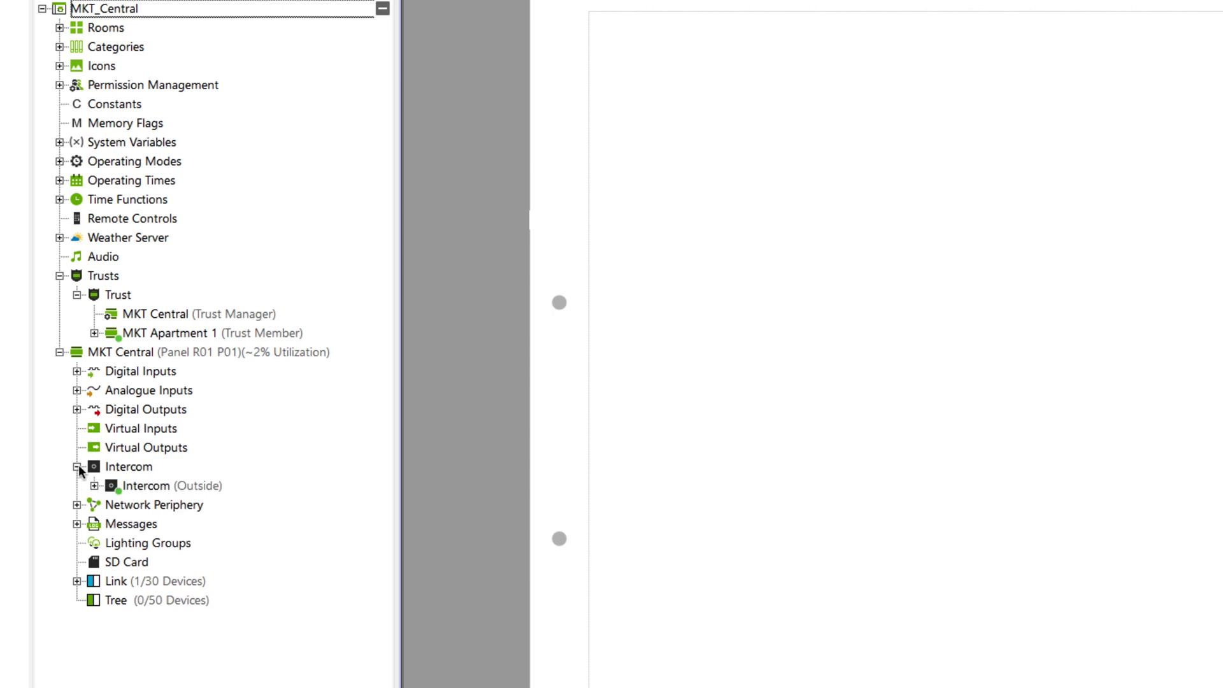
Add MKT Apartment 1 to the Outside intercom's authorised users and groups.
left_click(148, 485)
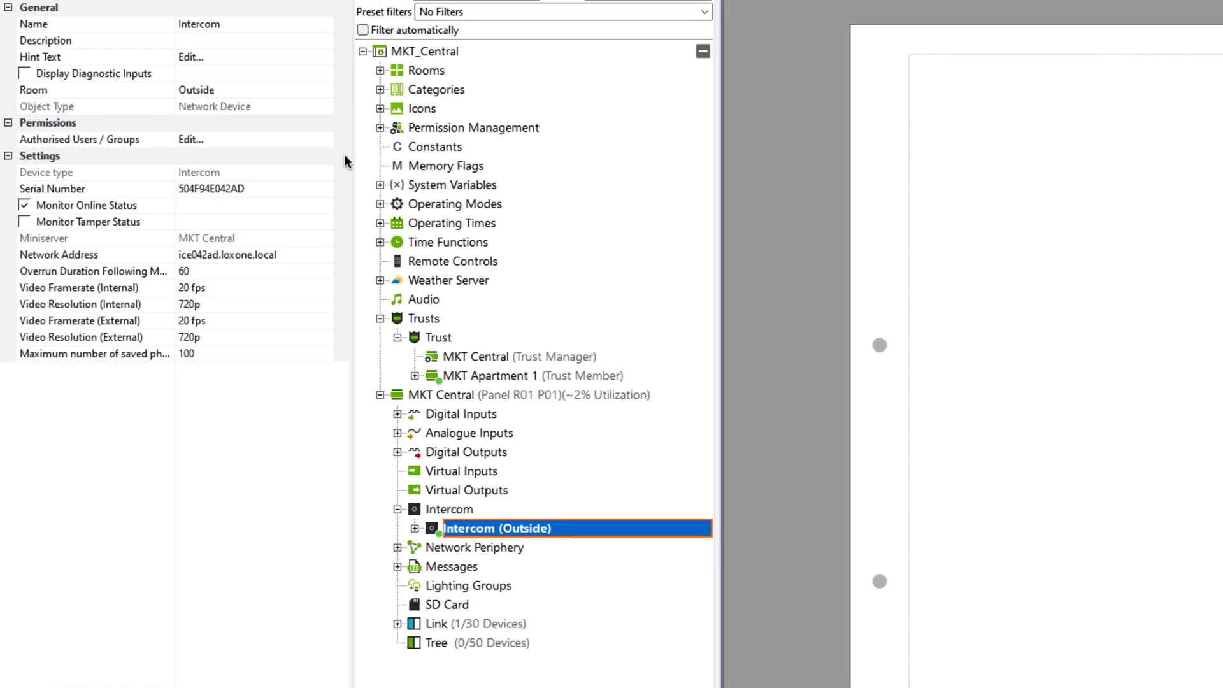
left_click(191, 138)
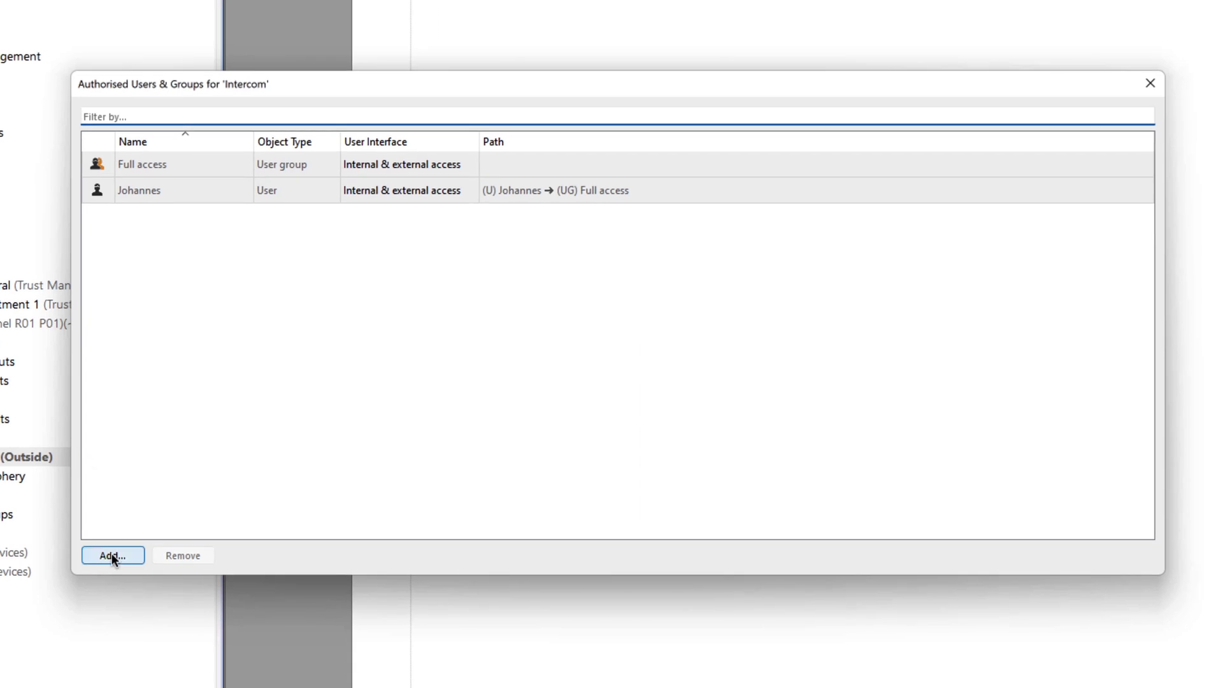
left_click(112, 556)
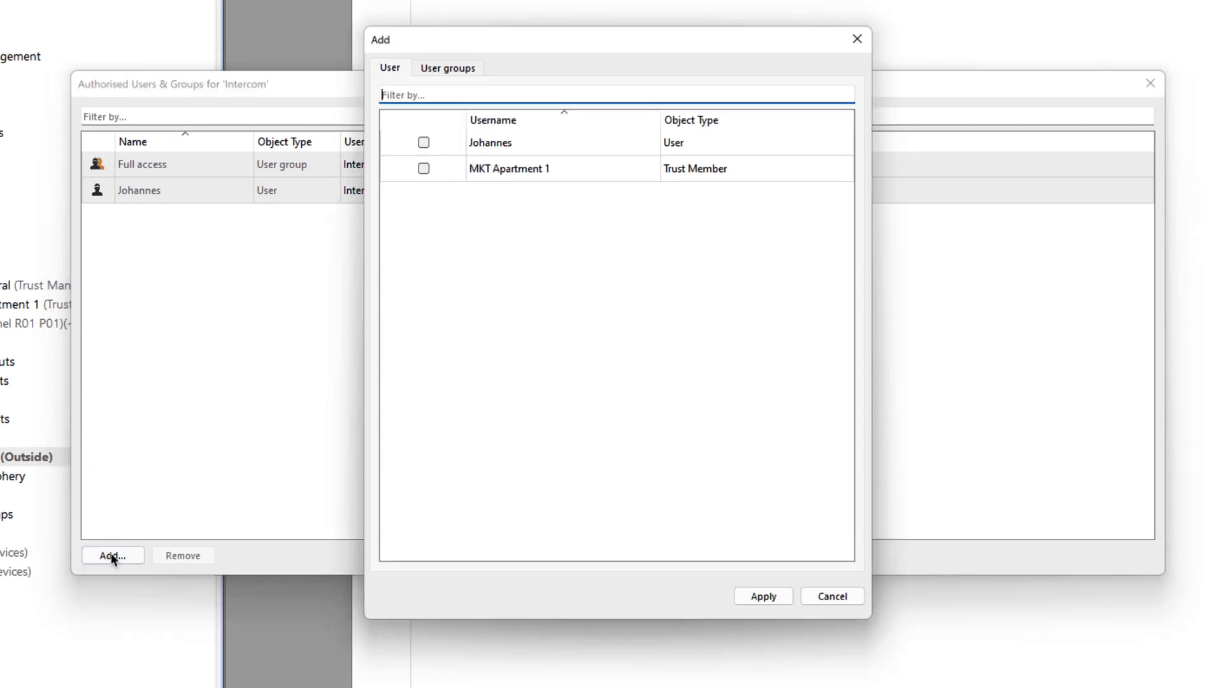
left_click(424, 168)
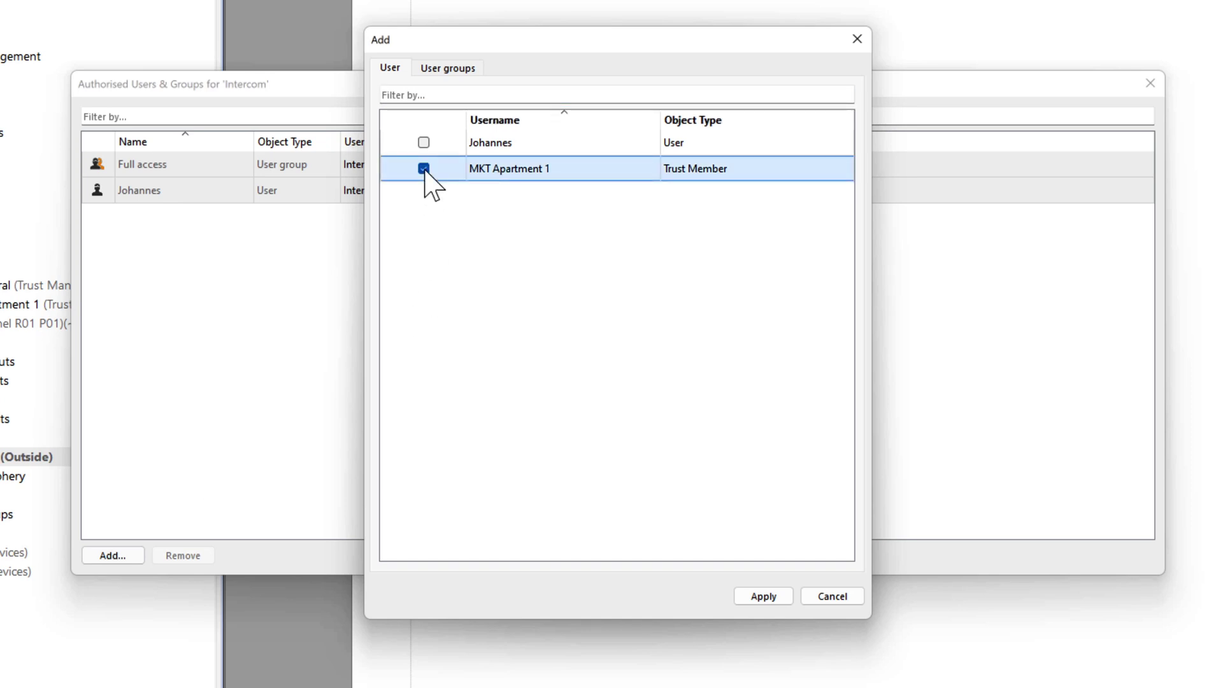
left_click(758, 599)
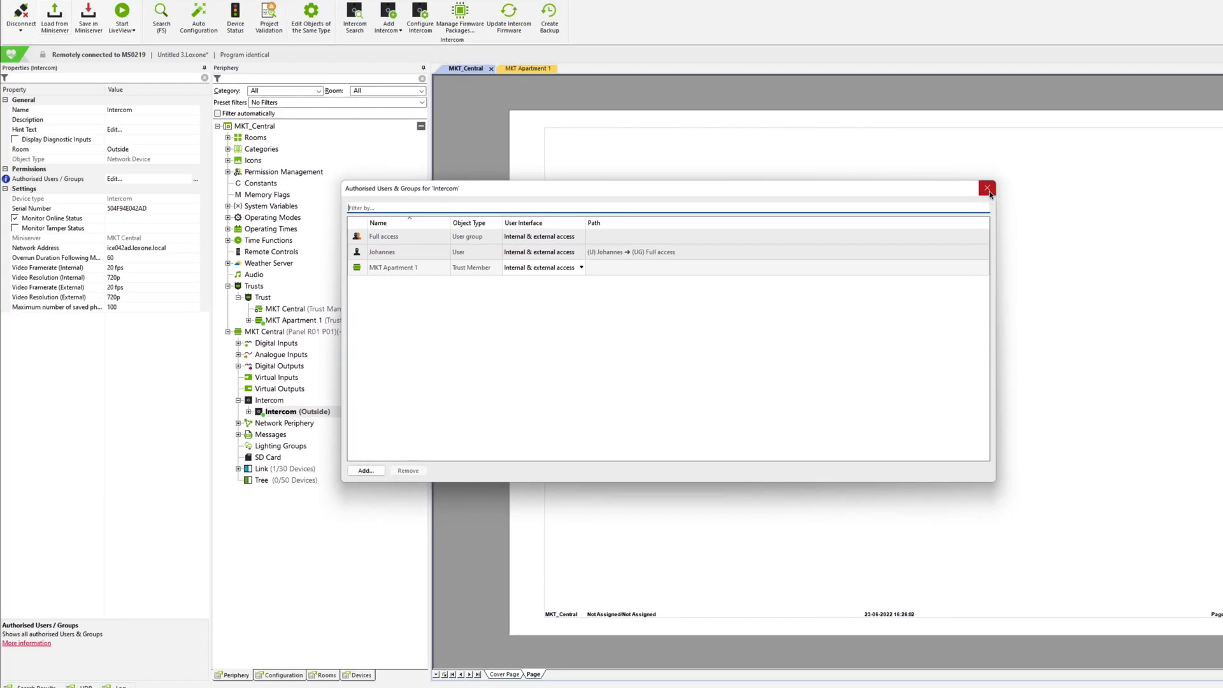
left_click(984, 186)
Run Intercom Search from the Intercom section of the MKT Apartment 1 project.
left_click(528, 70)
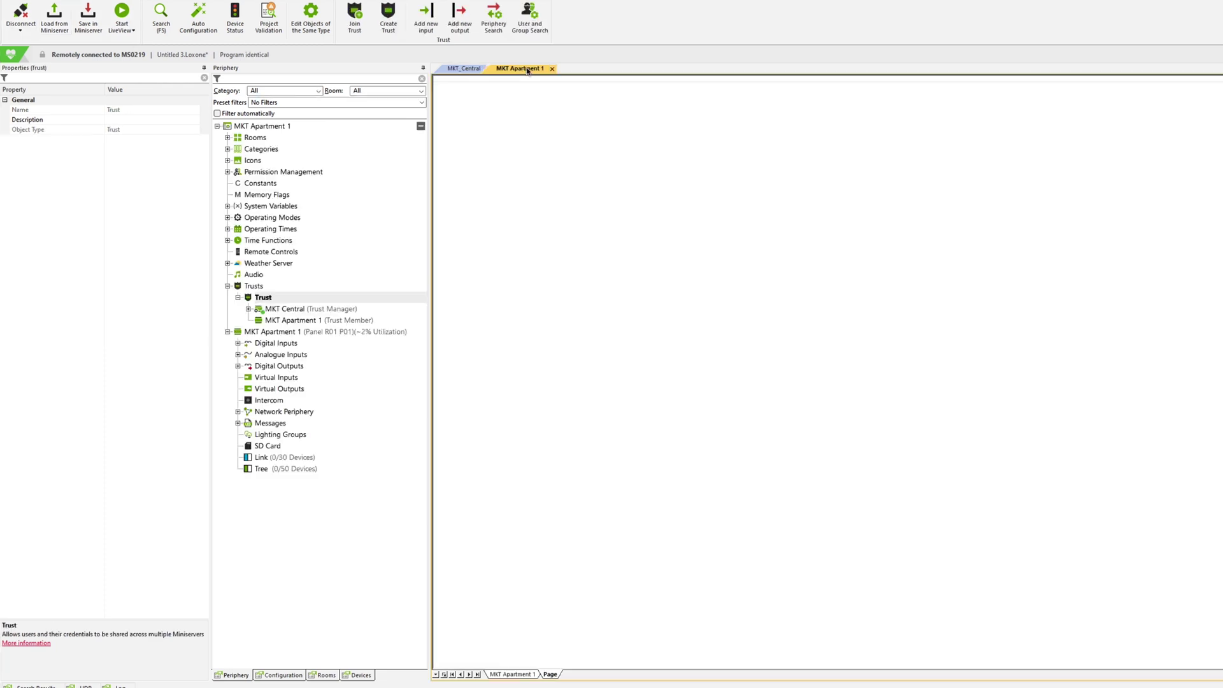
left_click(267, 403)
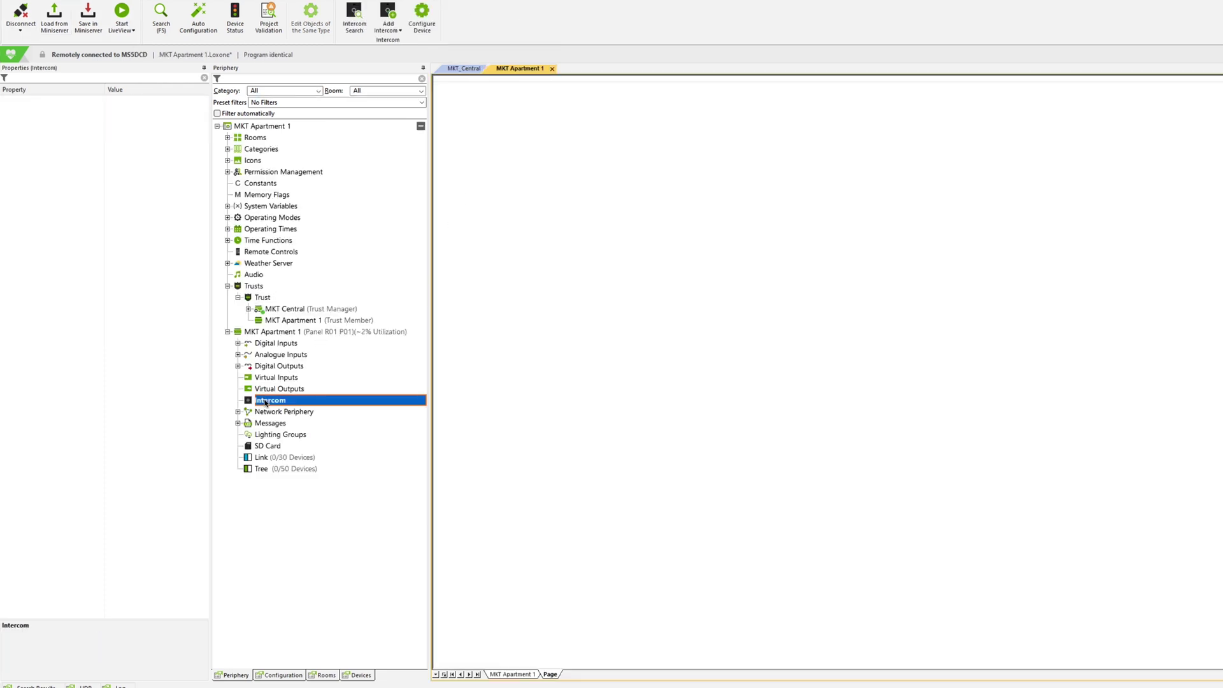
left_click(355, 21)
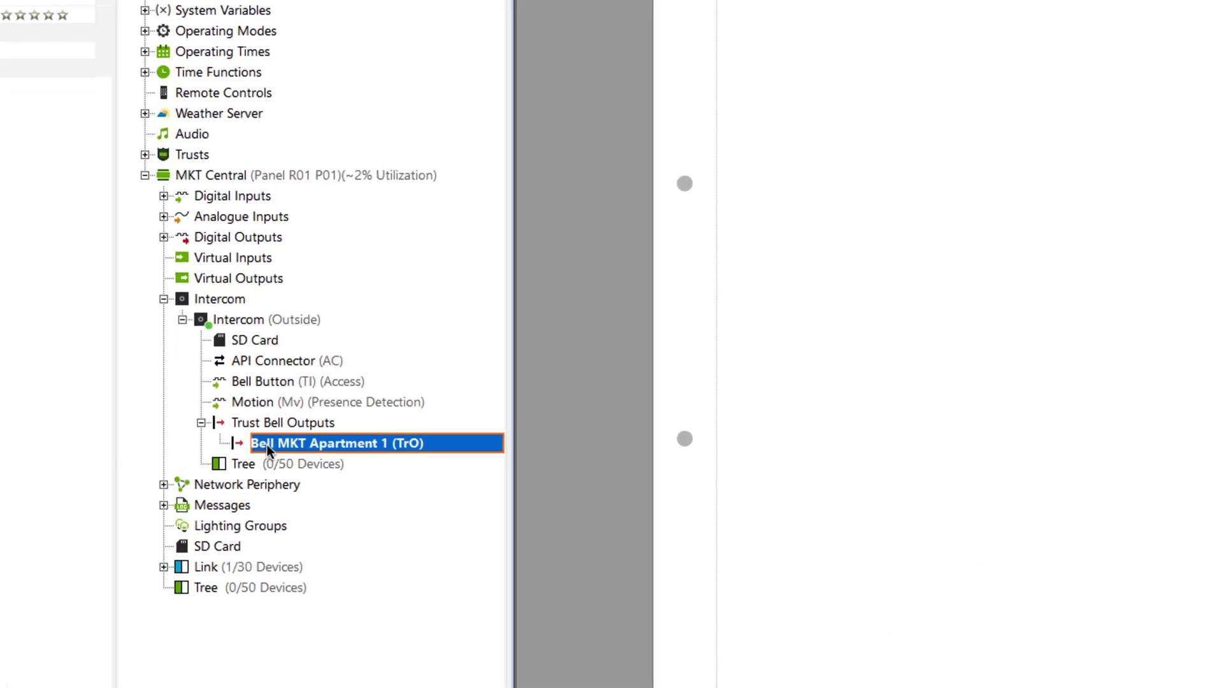
Place the Bell MKT Apartment 1 (TrO) block from Periphery onto MKT_Central's programming page.
left_click_drag(266, 444, 1044, 339)
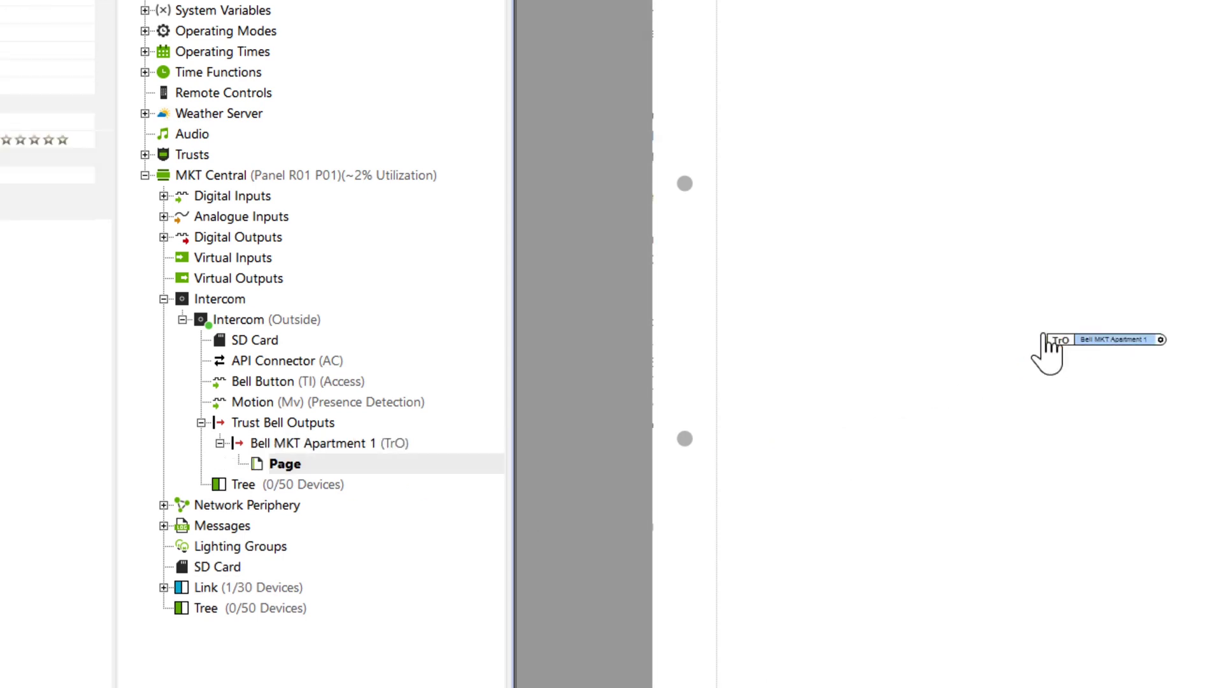